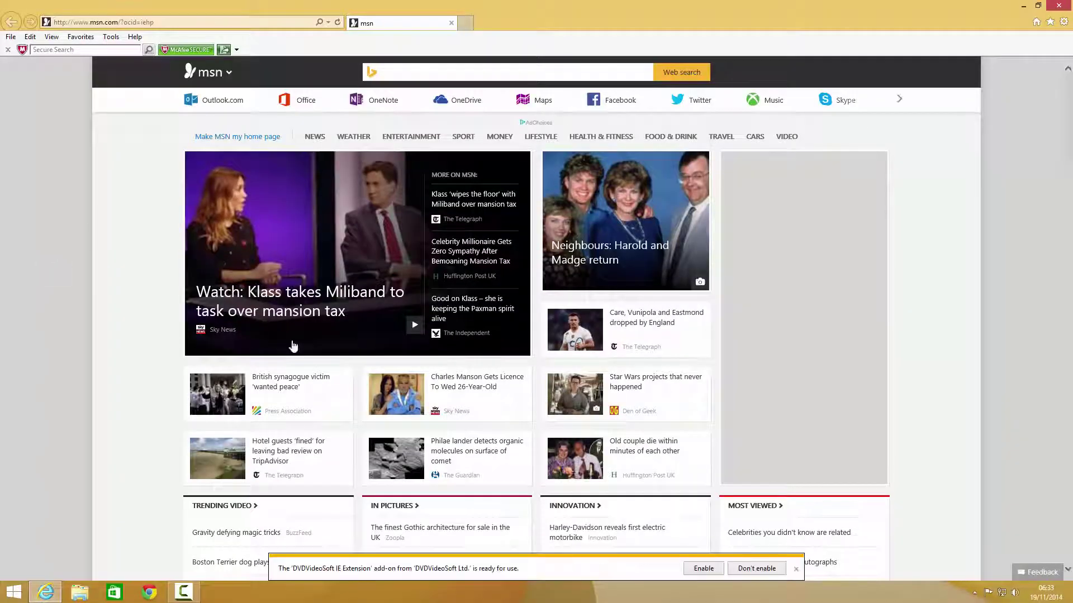
left_click(795, 569)
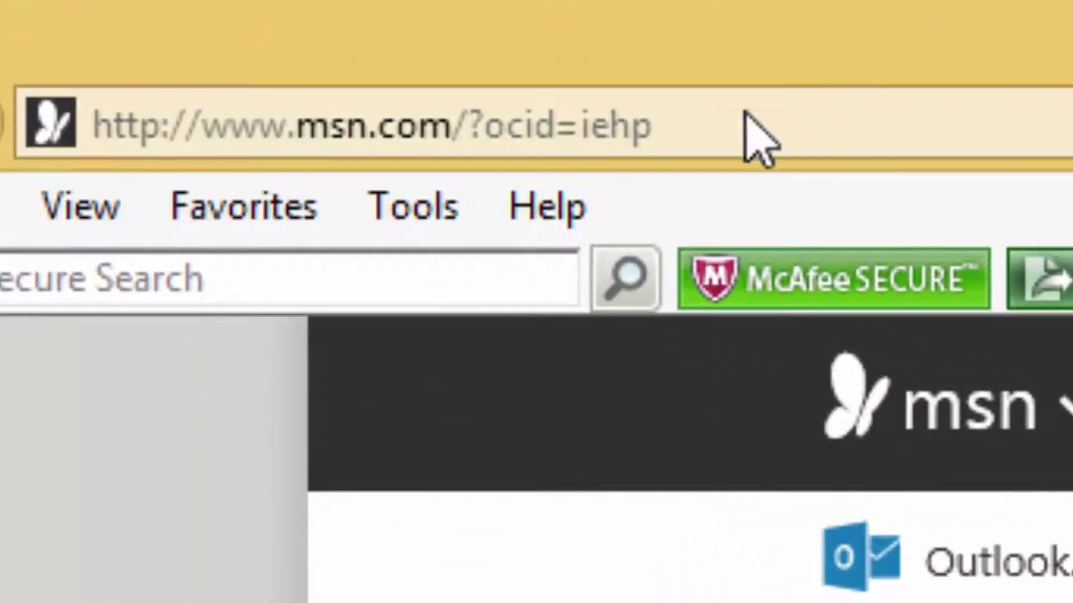
left_click(754, 139)
type("w")
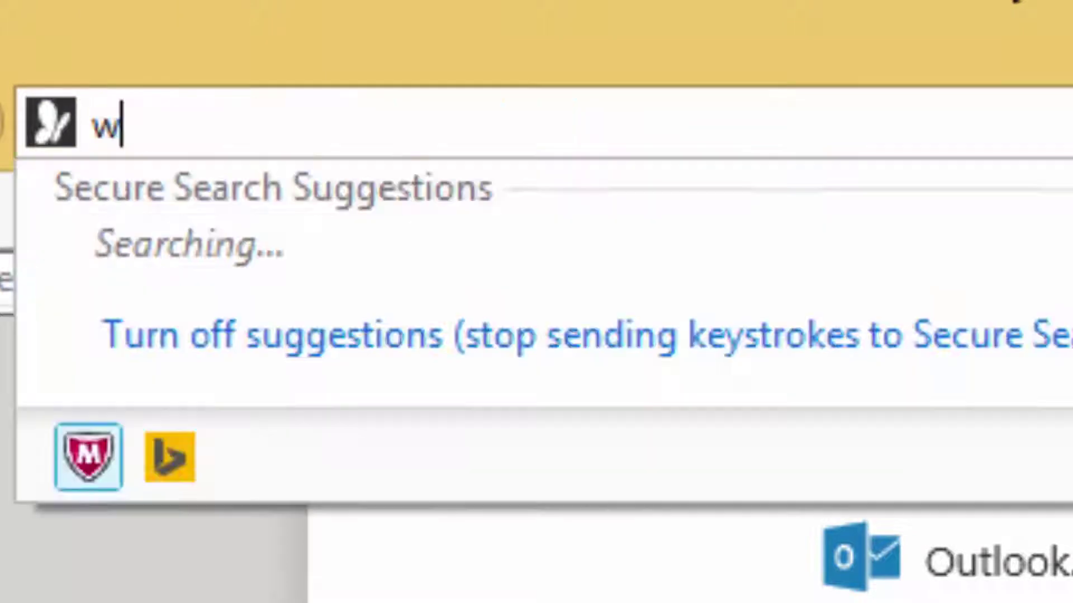
type("ww.mk")
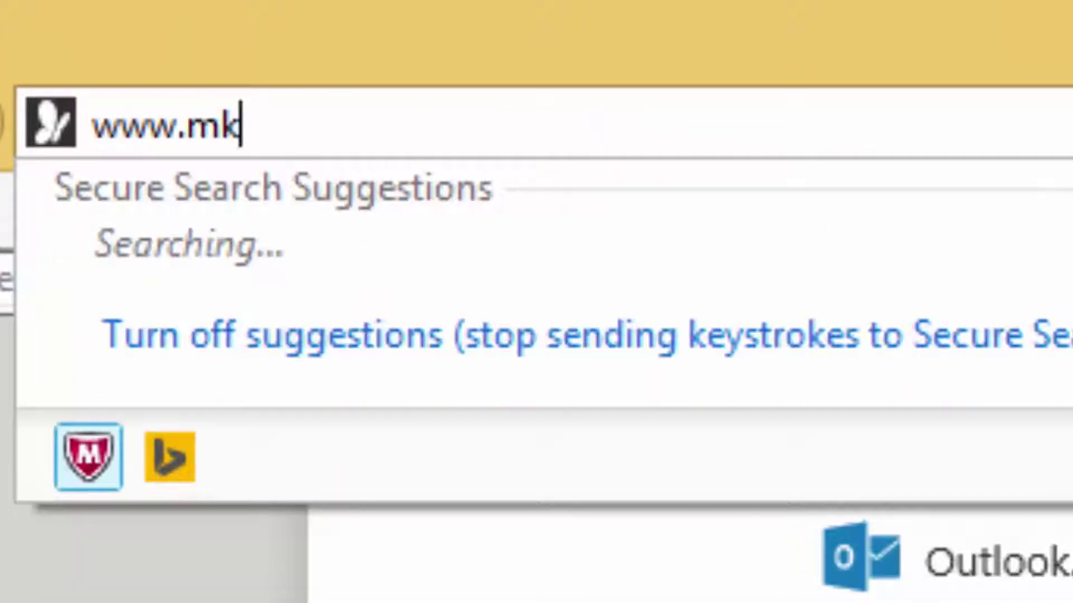
key("BackSpace")
type("inecraft.")
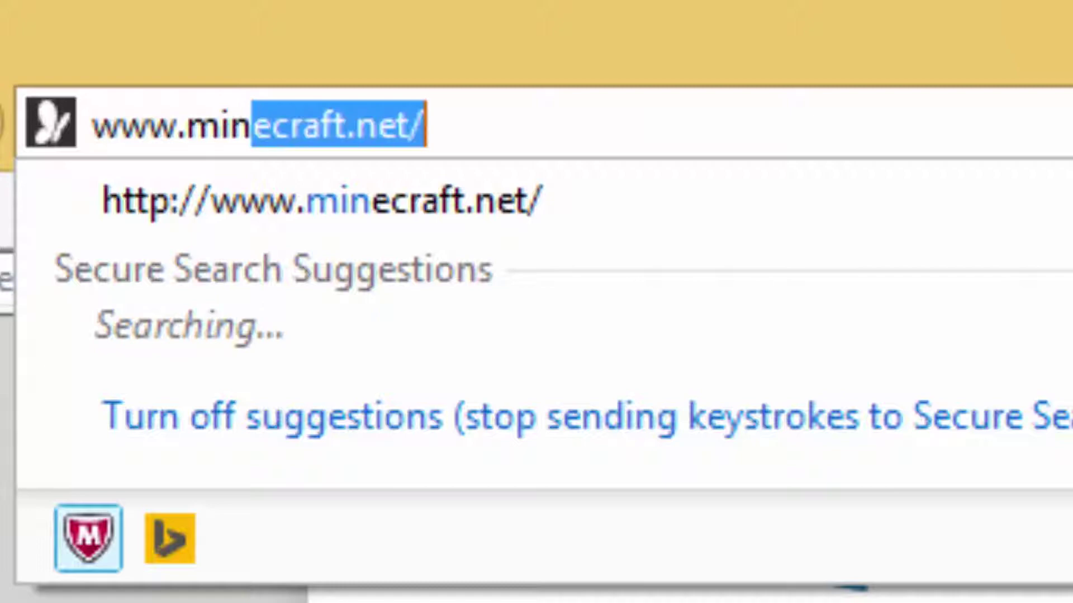
type("net")
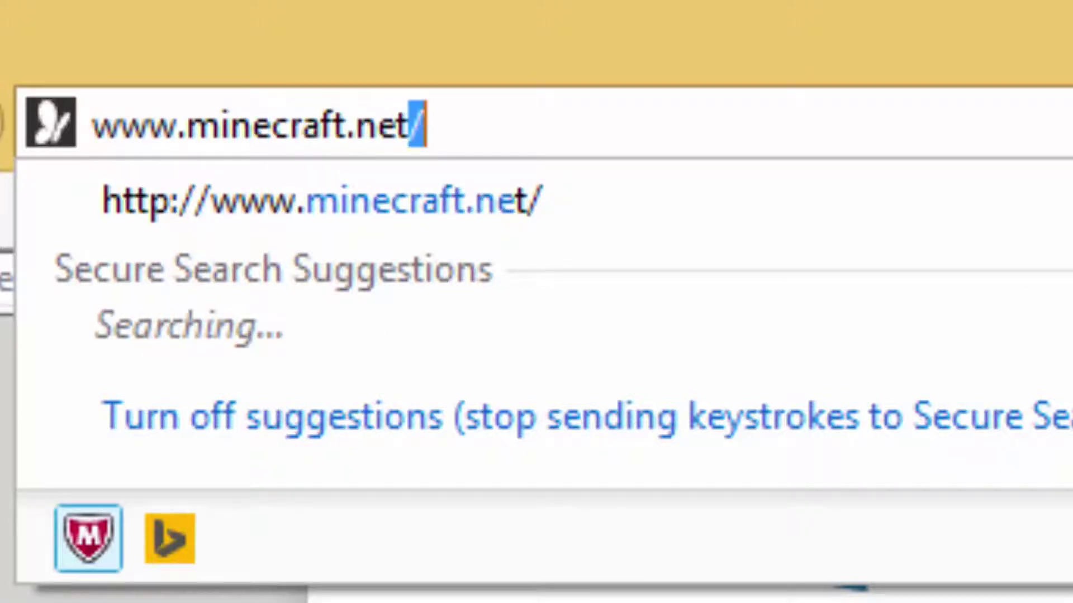
key("Return")
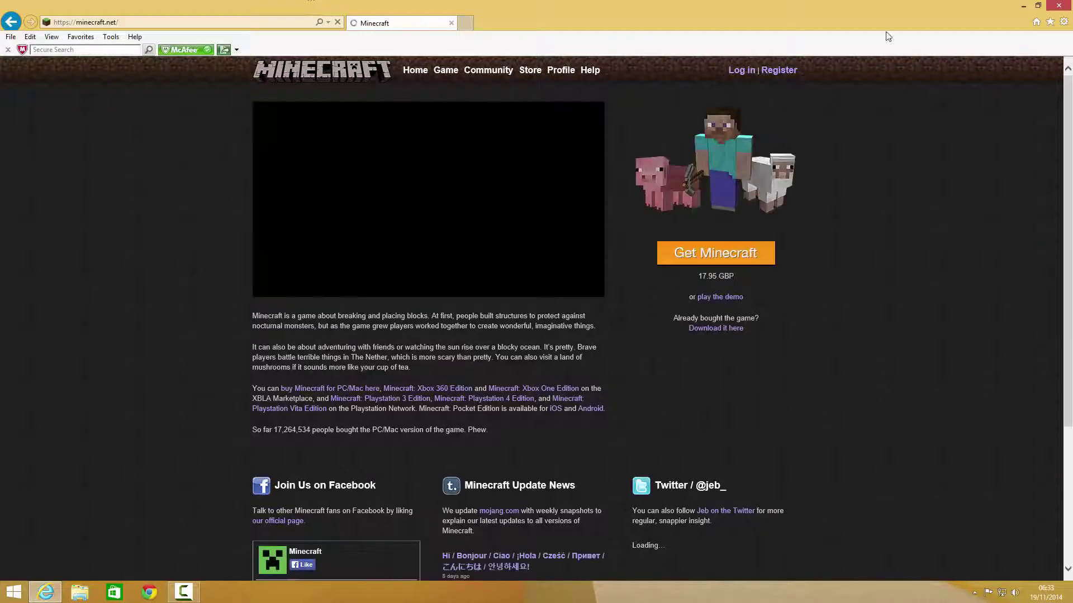
scroll(539, 570, "down", 3)
scroll(537, 567, "up", 3)
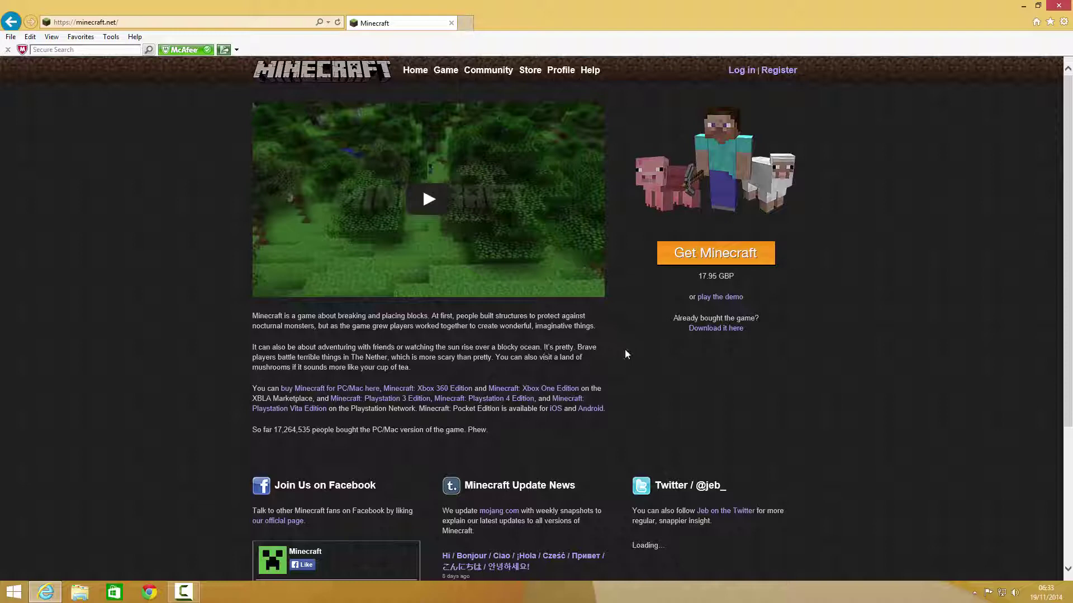
scroll(624, 350, "down", 3)
scroll(625, 350, "up", 2)
scroll(624, 349, "up", 1)
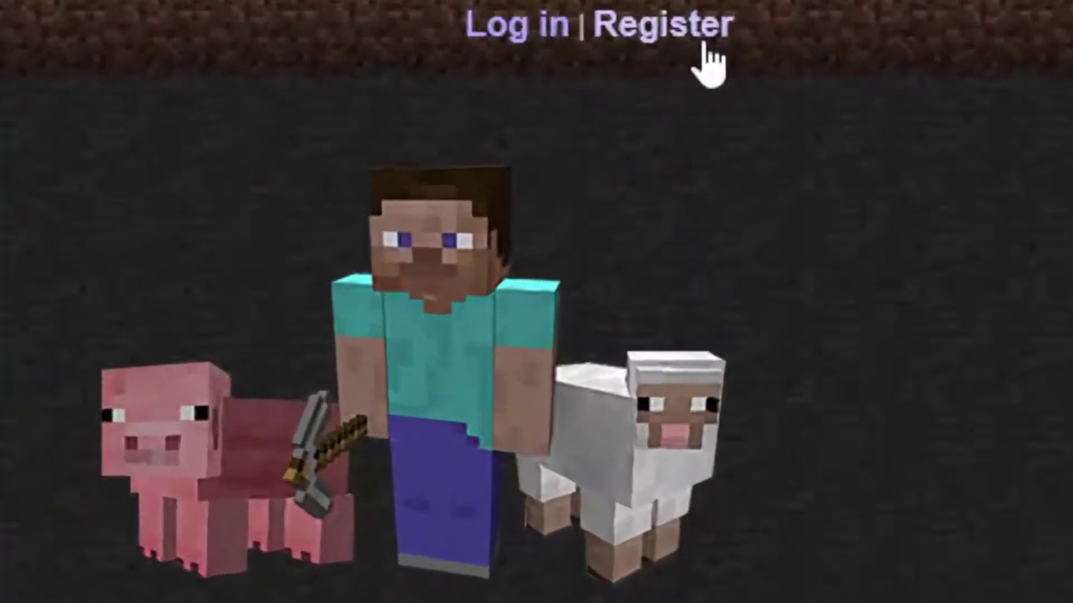
left_click(779, 69)
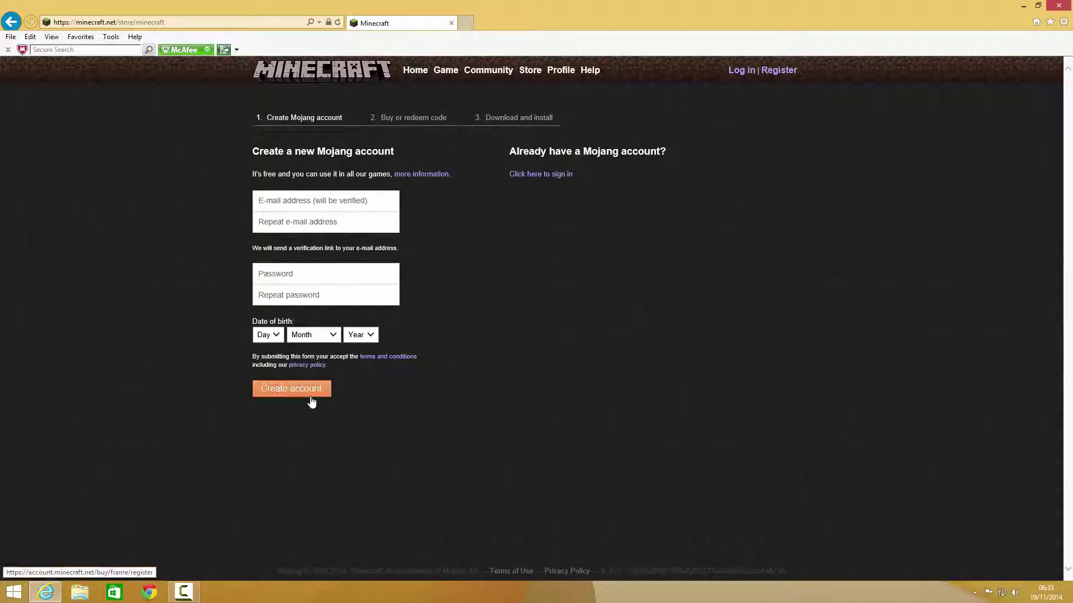
left_click(5, 20)
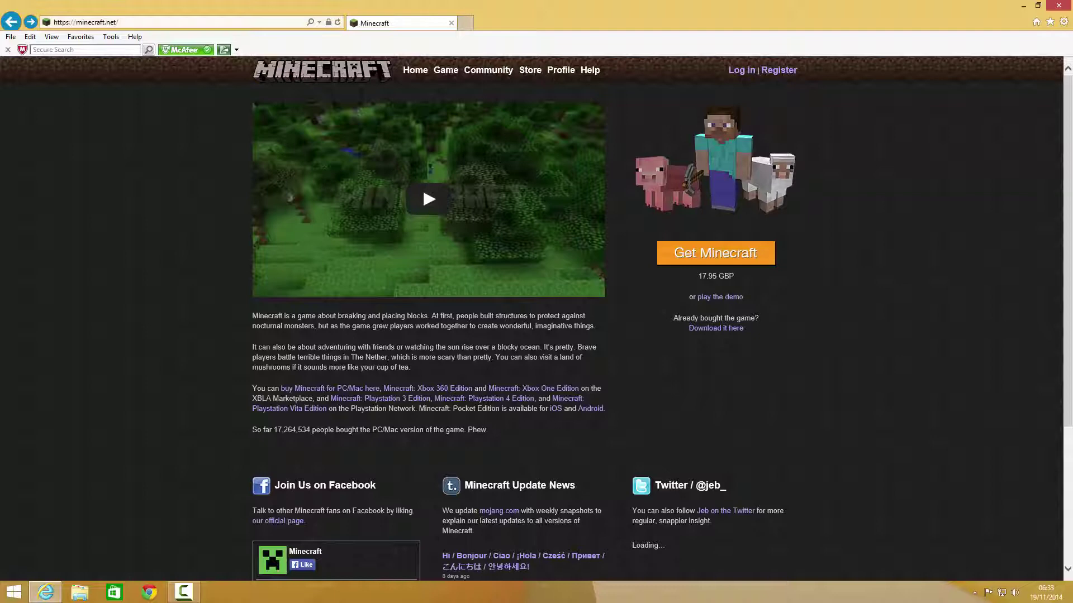
scroll(702, 279, "down", 3)
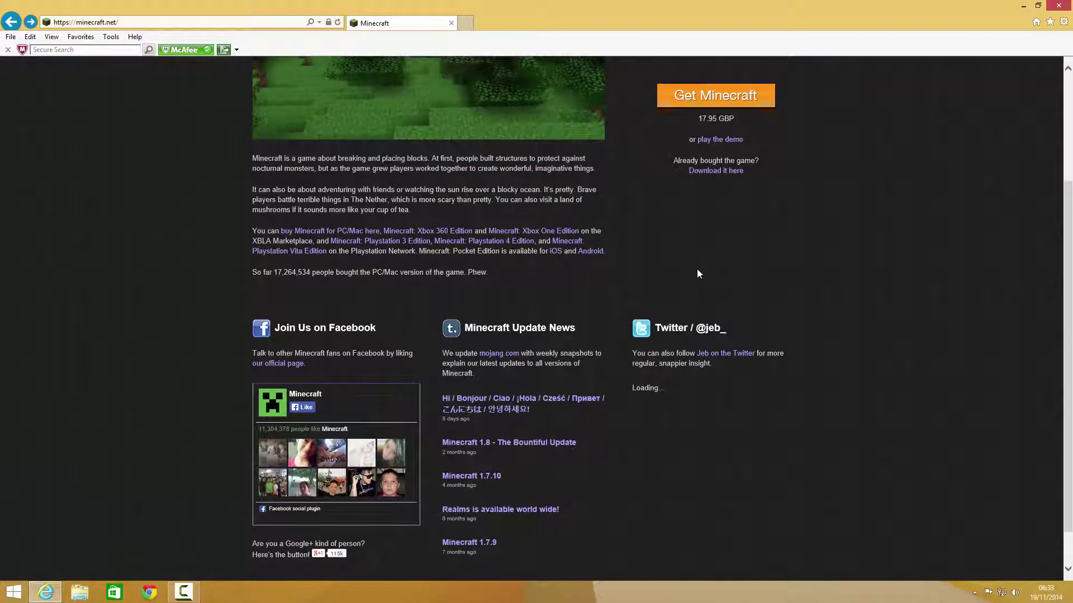
scroll(697, 273, "up", 3)
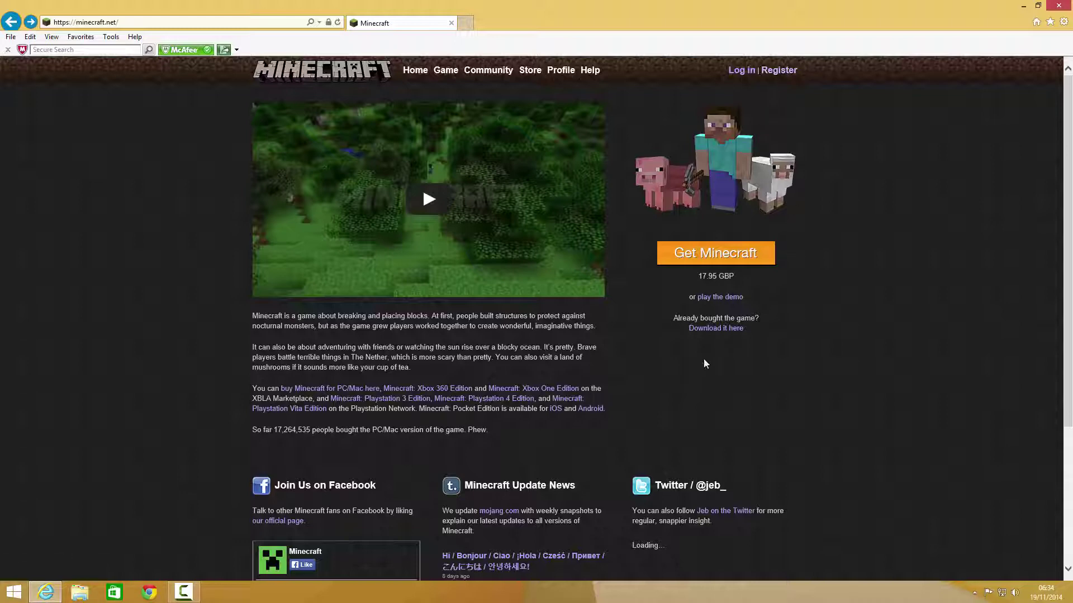
left_click(728, 298)
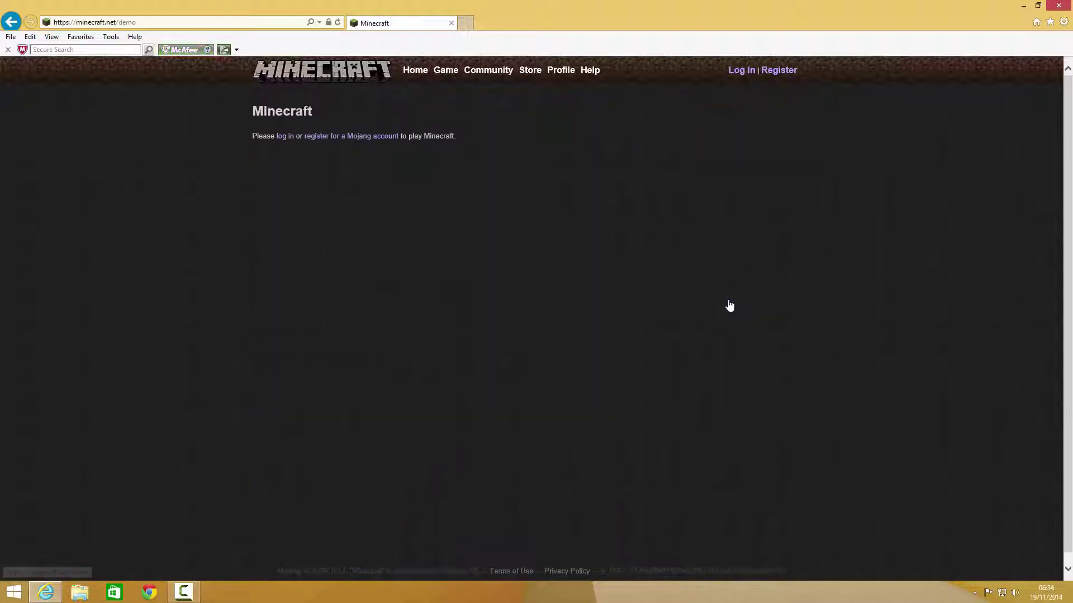
left_click(11, 21)
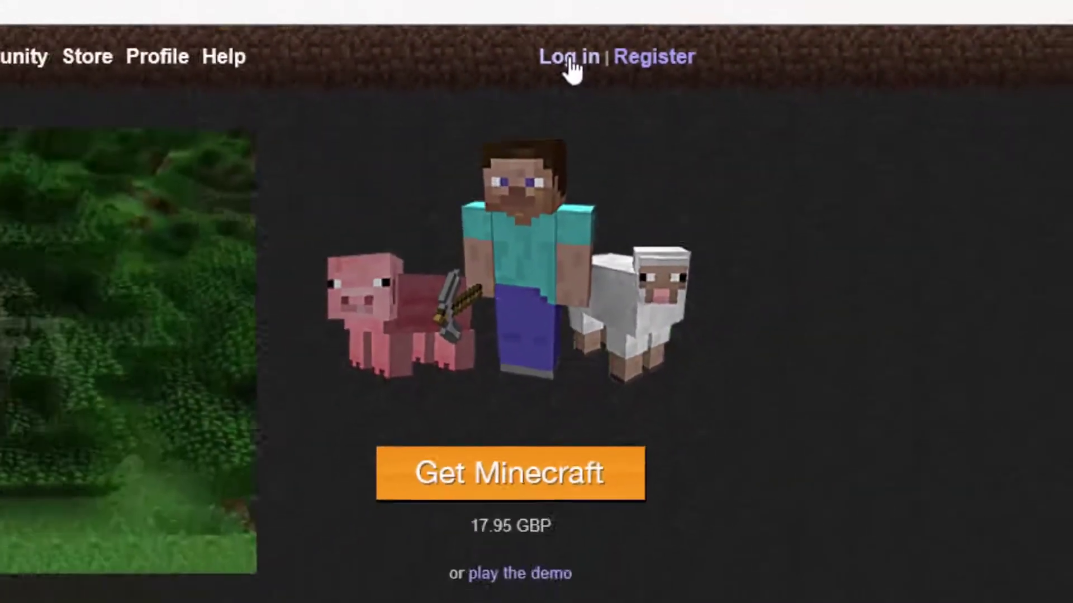
- Log in with the account's username and password, declining to save the password
left_click(441, 56)
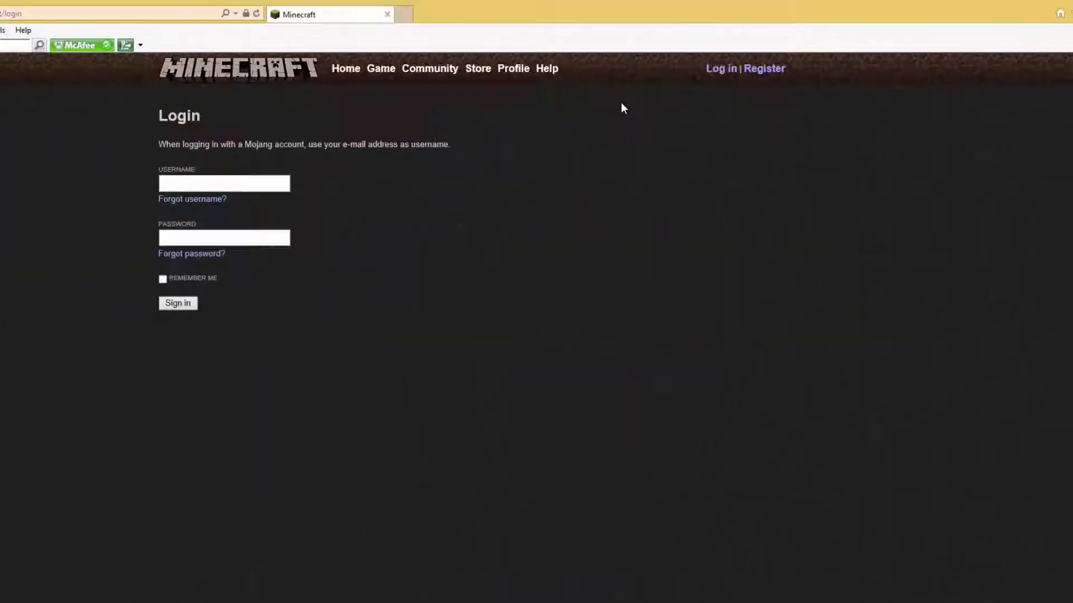
left_click(269, 173)
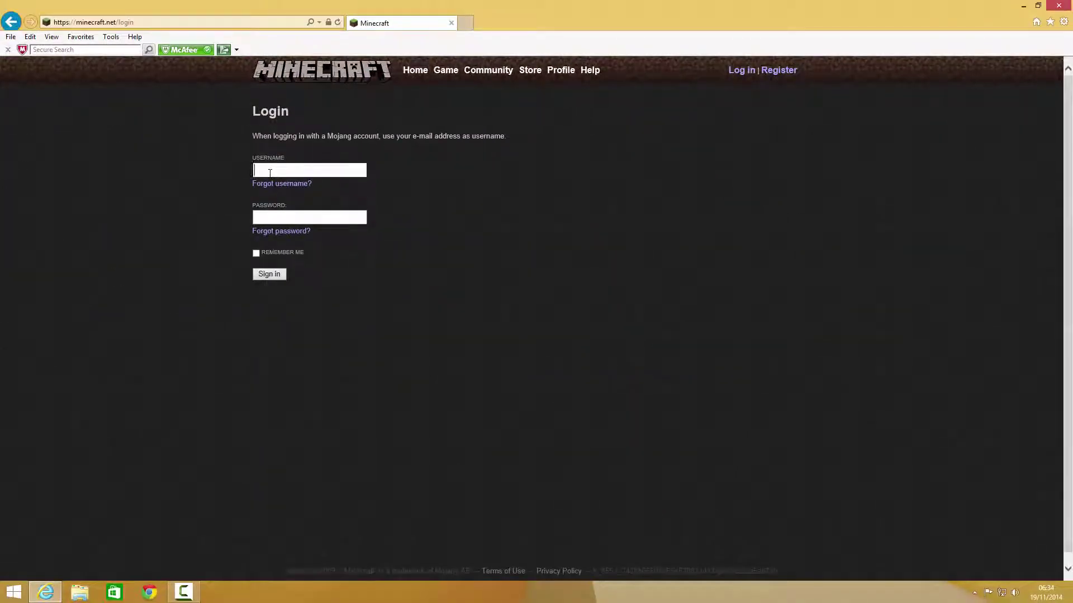
type("keyp")
type("n0709")
key("Tab")
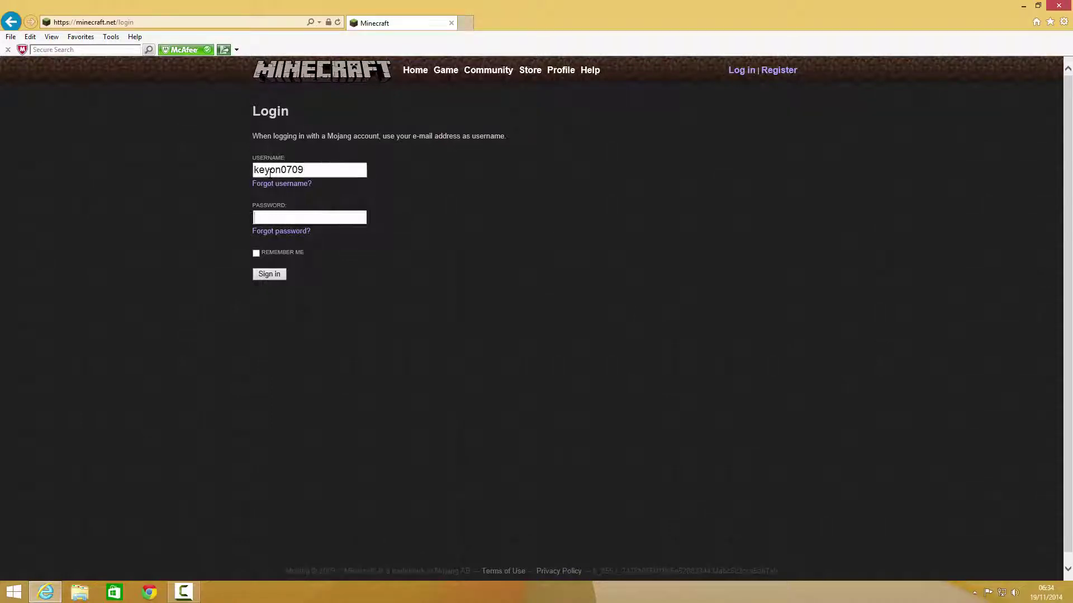
type("***********")
key("Return")
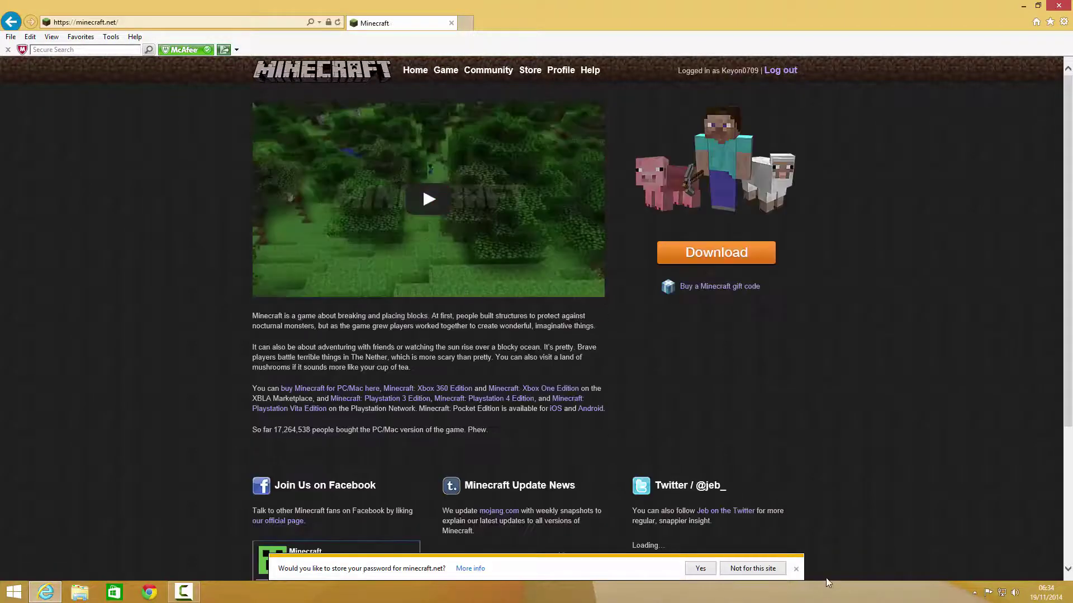
left_click(795, 570)
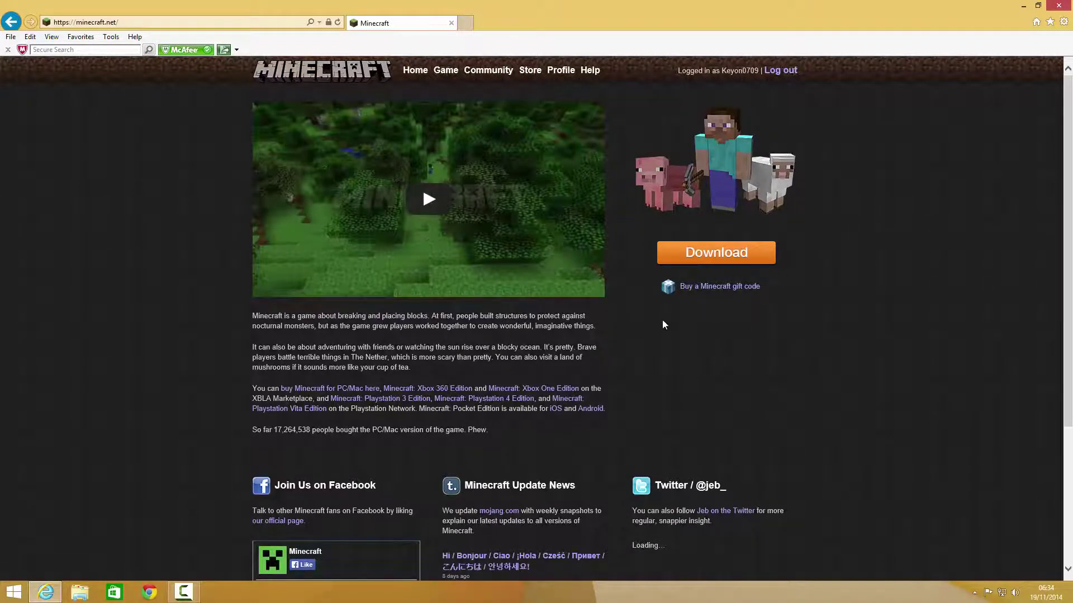
- Look over the download and store pages, then return to the minecraft.net home page
scroll(741, 361, "down", 3)
scroll(735, 359, "up", 3)
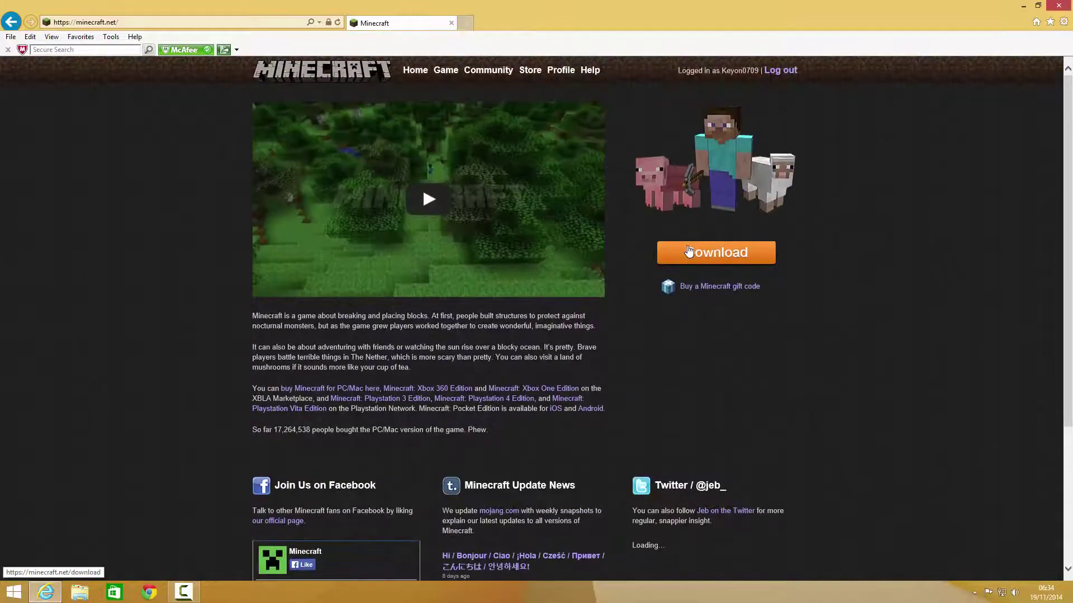
left_click(691, 252)
left_click(733, 291)
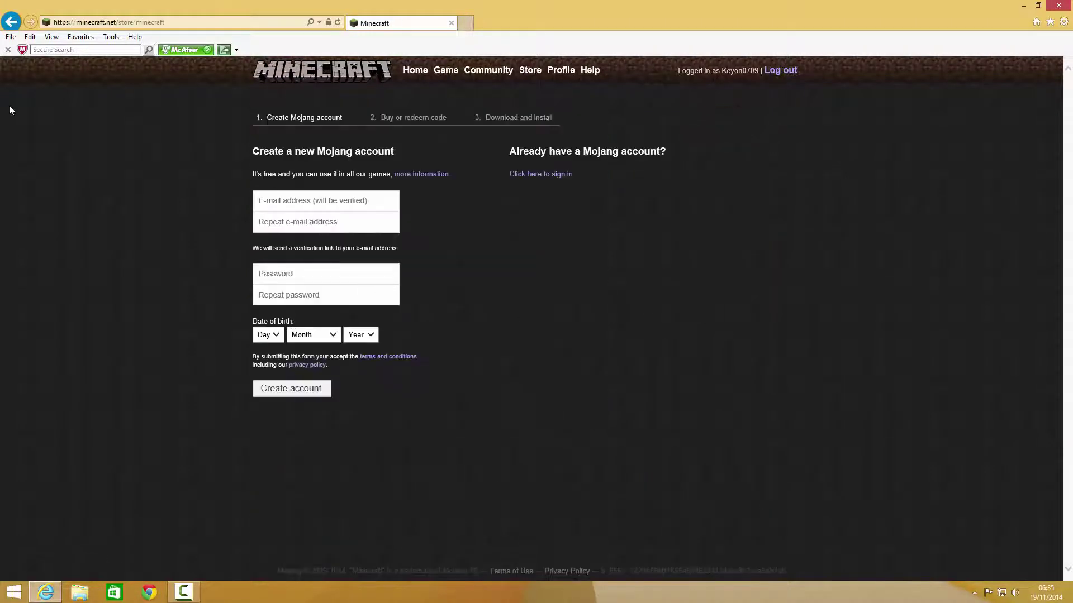
left_click(7, 22)
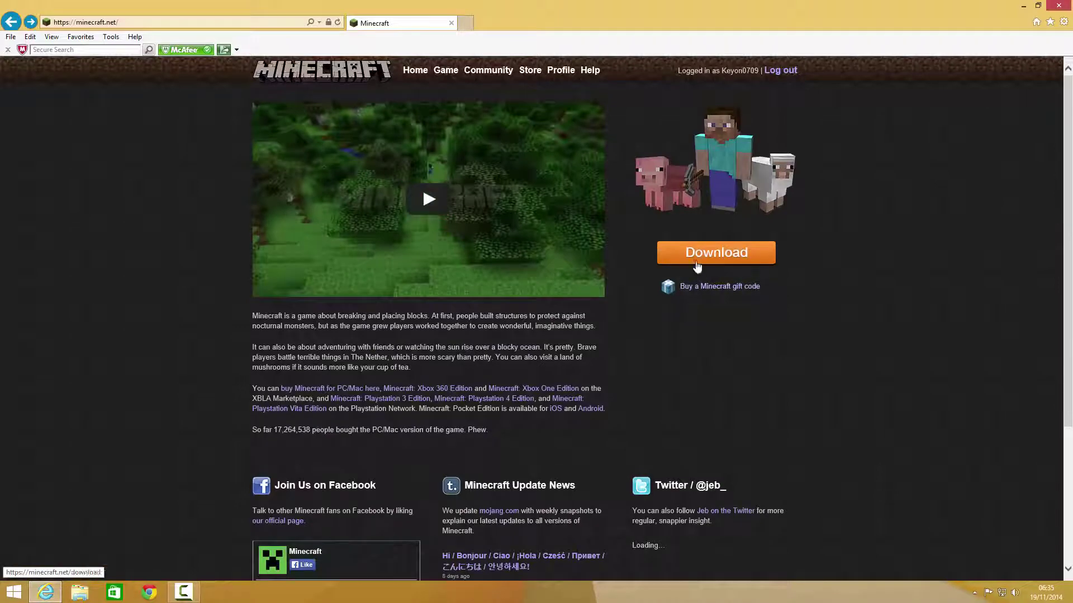
- Open the Download page and show the download links for all platforms
left_click(697, 262)
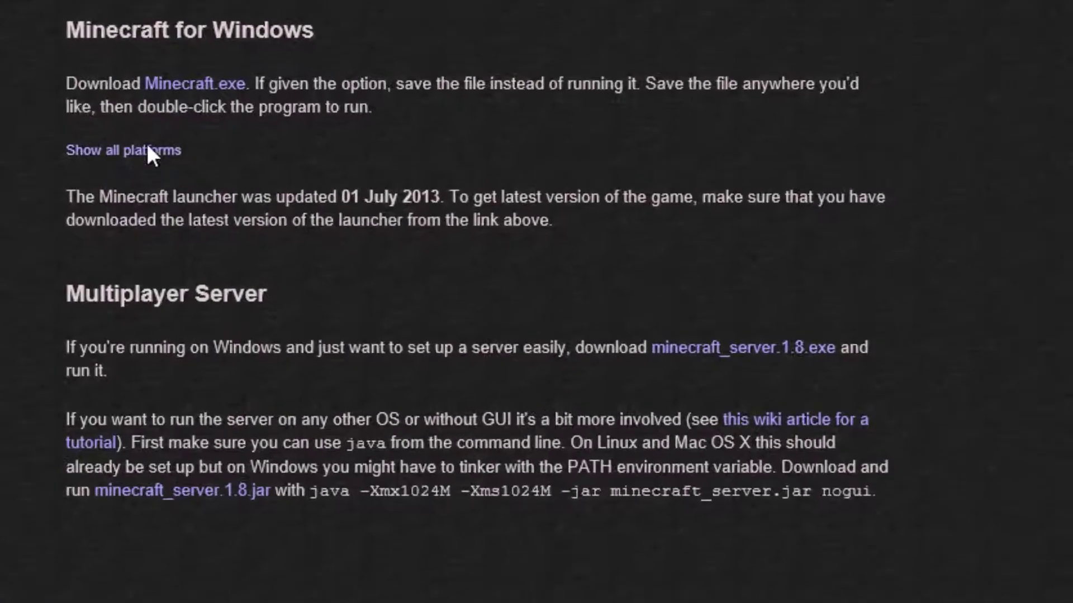
left_click(146, 148)
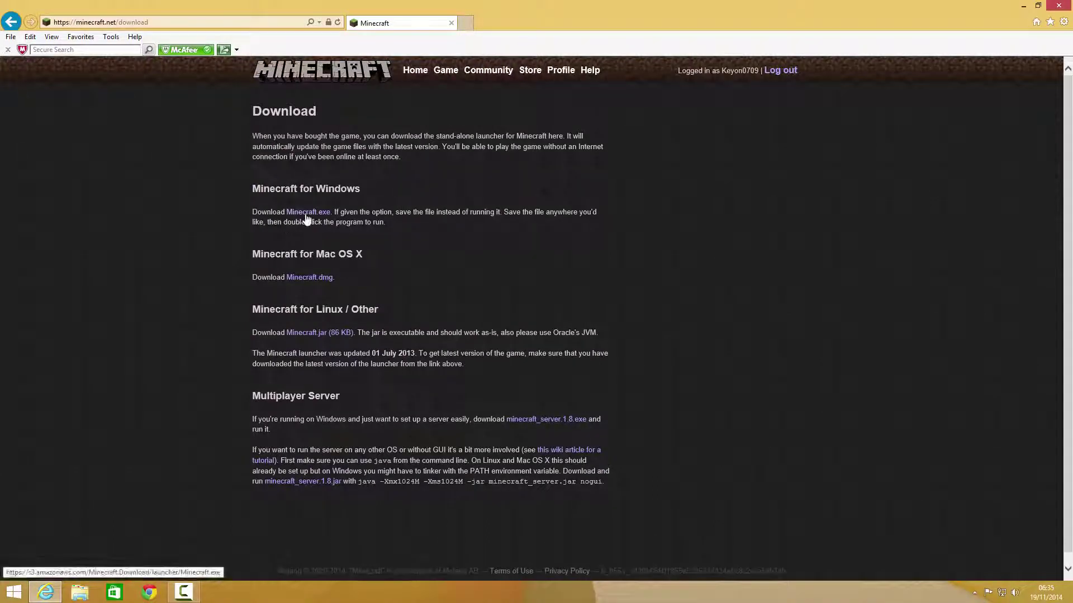
- Download Minecraft.exe and save it to the Desktop using Save as
left_click(306, 217)
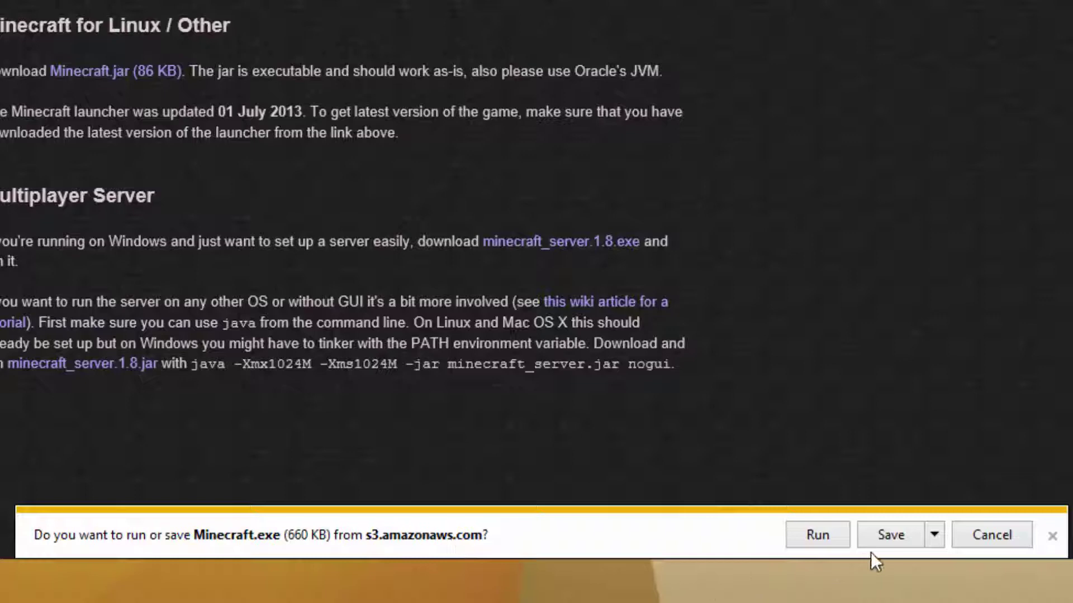
left_click(939, 541)
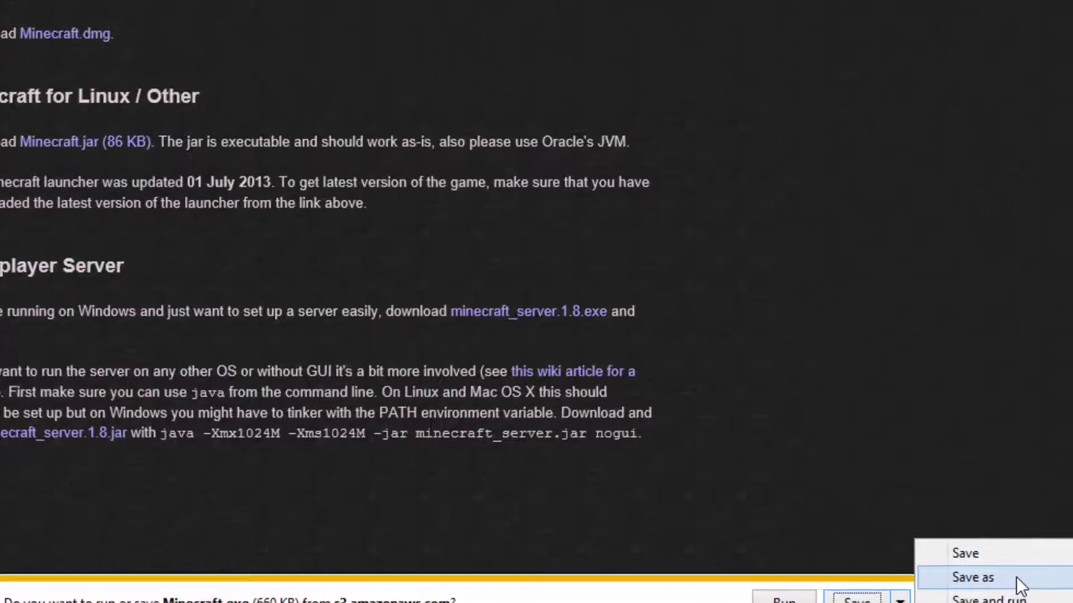
left_click(987, 513)
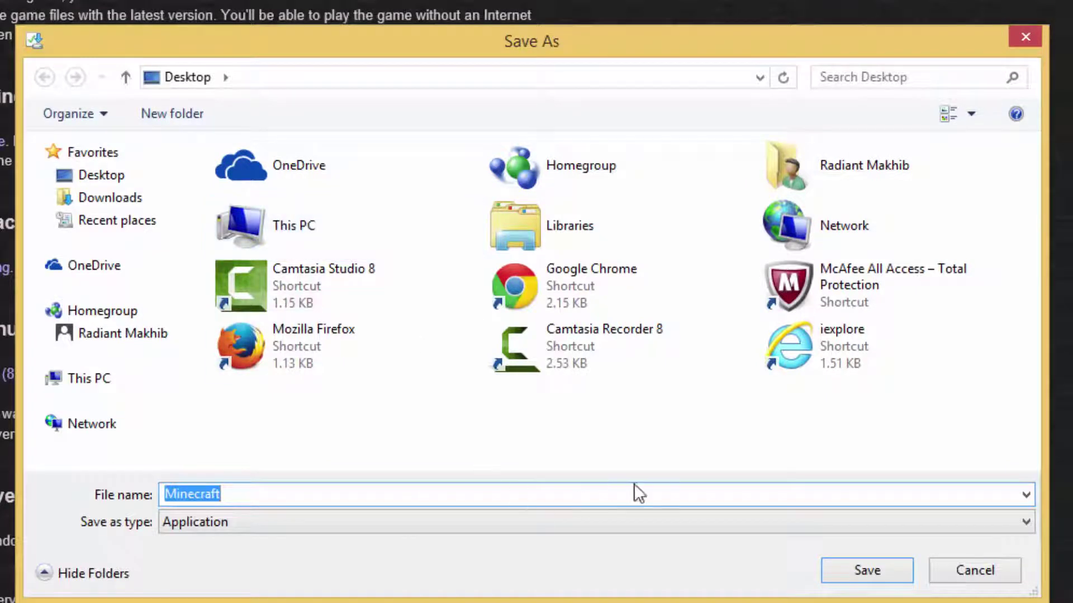
left_click(136, 175)
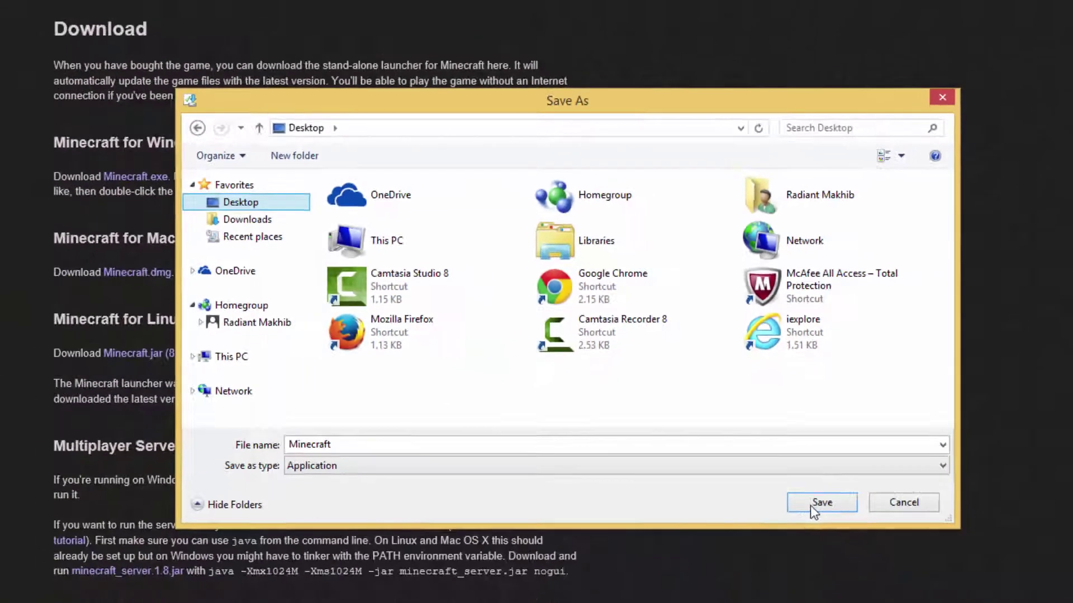
left_click(866, 570)
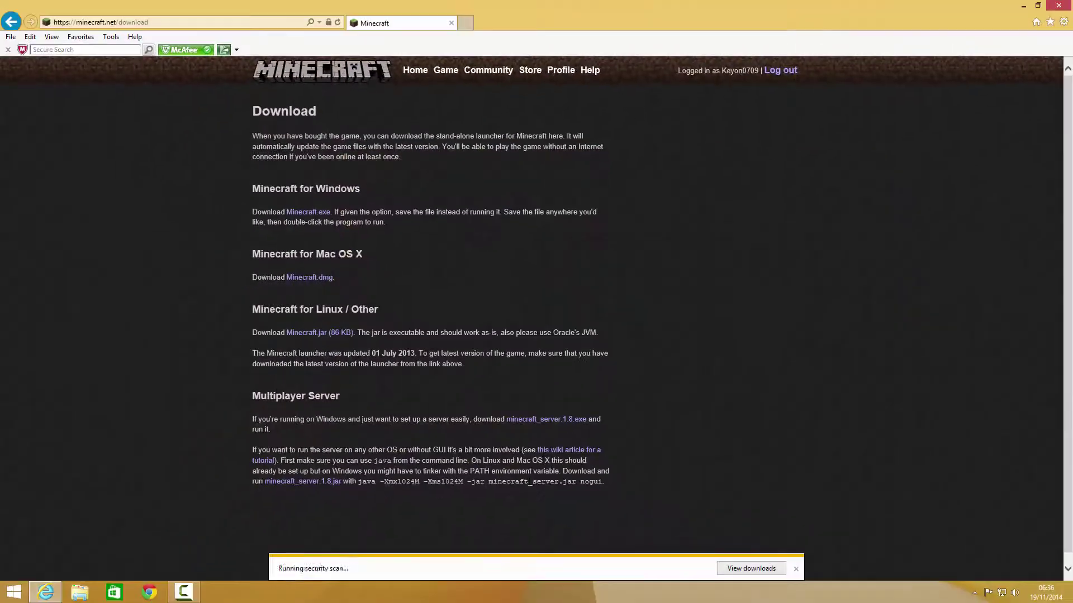
left_click(796, 569)
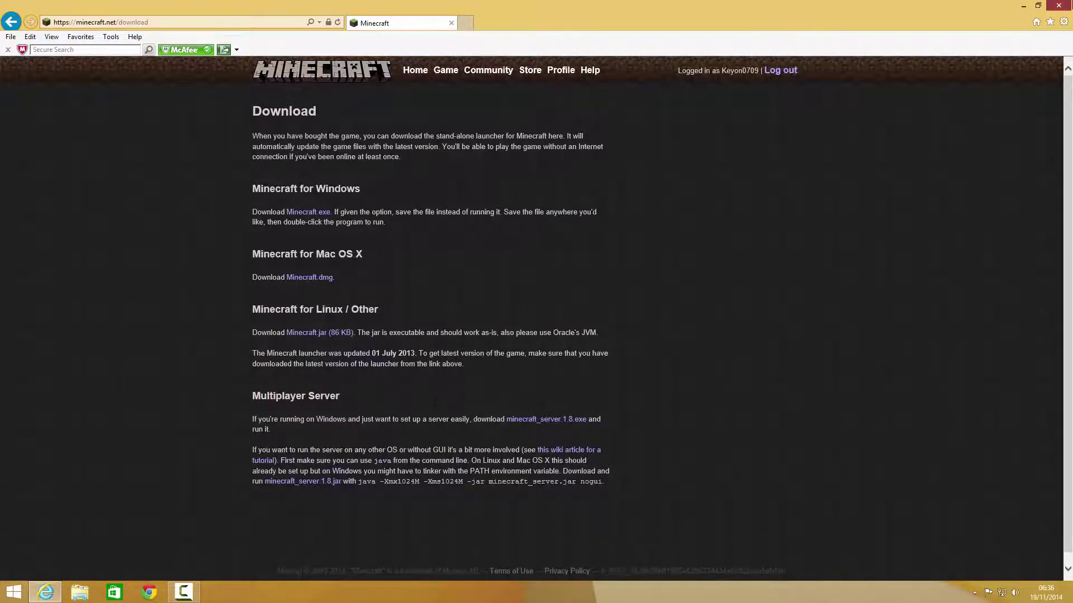
- Close Internet Explorer and launch the Minecraft icon on the Desktop
left_click(1058, 5)
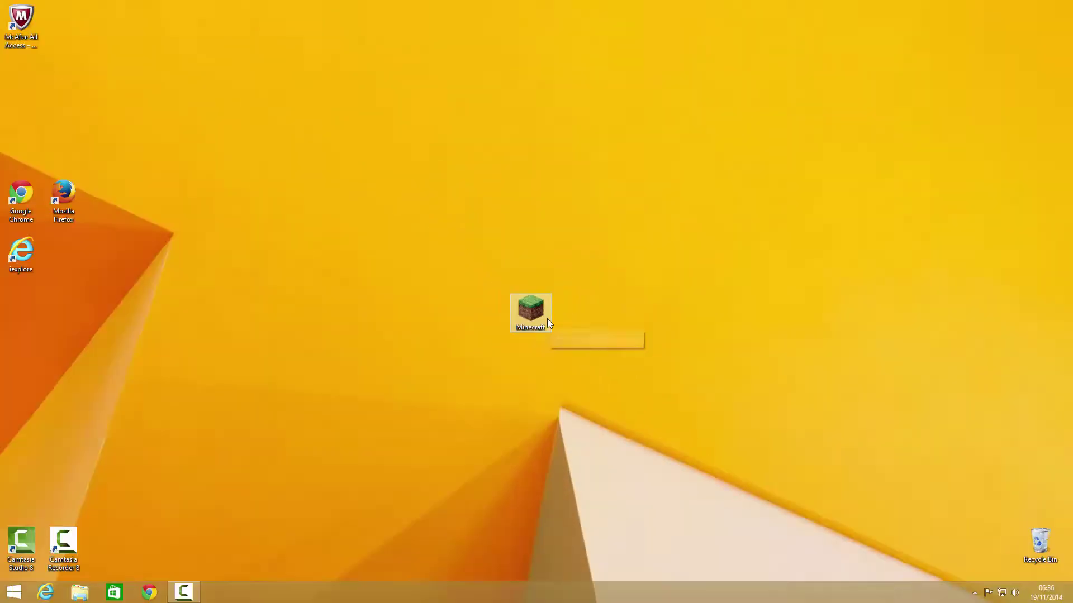
double_click(740, 394)
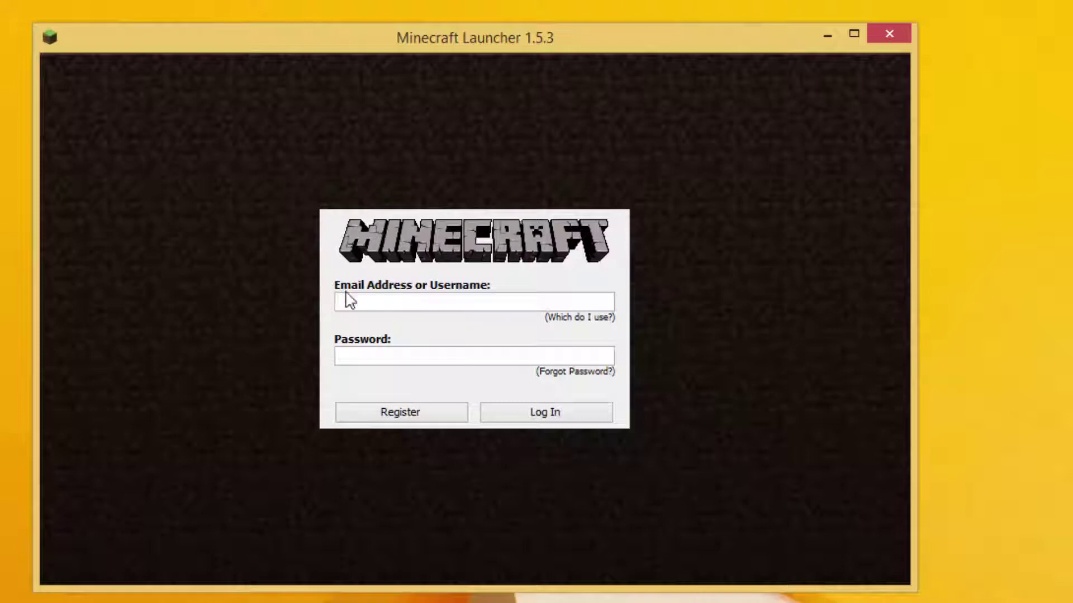
- Log in to the Minecraft Launcher with the account's username and password
left_click(366, 301)
type("*******")
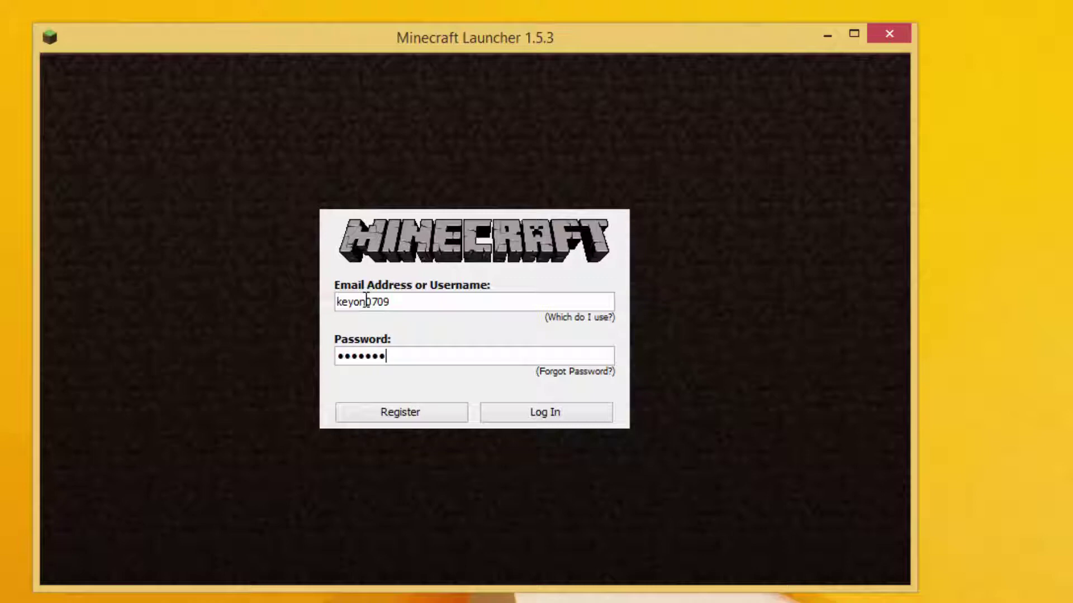
type("*****")
key("Return")
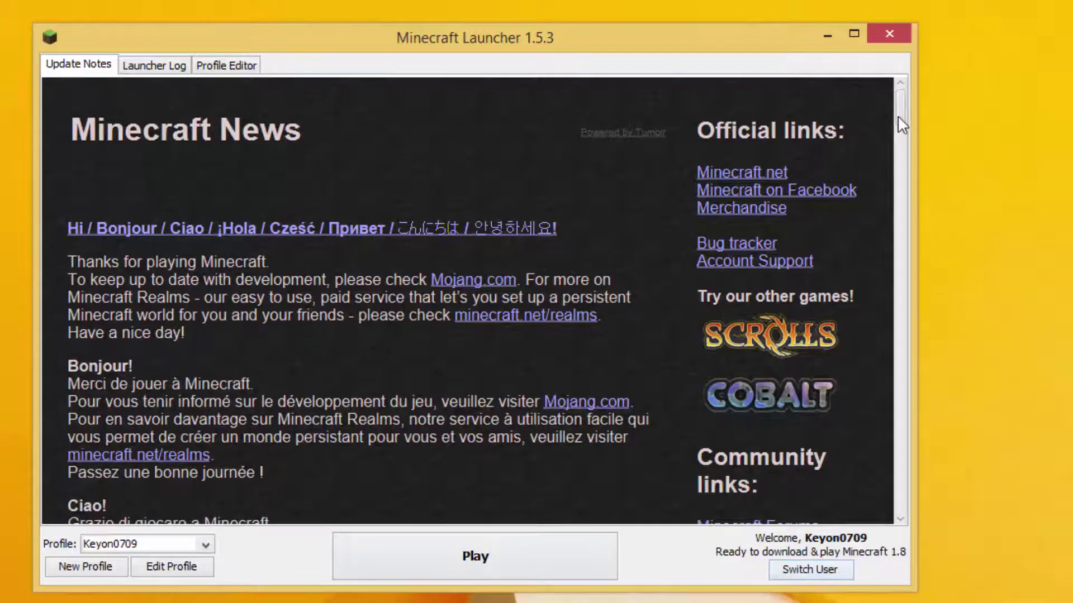
- Scroll through the Update Notes, then Play to download and start Minecraft 1.8
left_click_drag(898, 117, 899, 226)
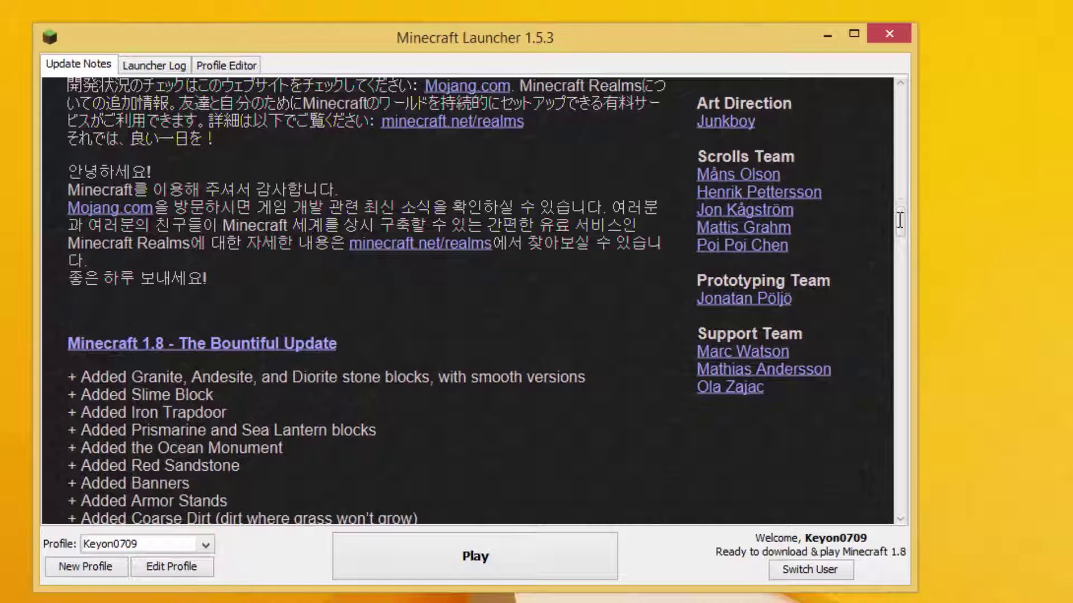
left_click_drag(900, 202, 906, 76)
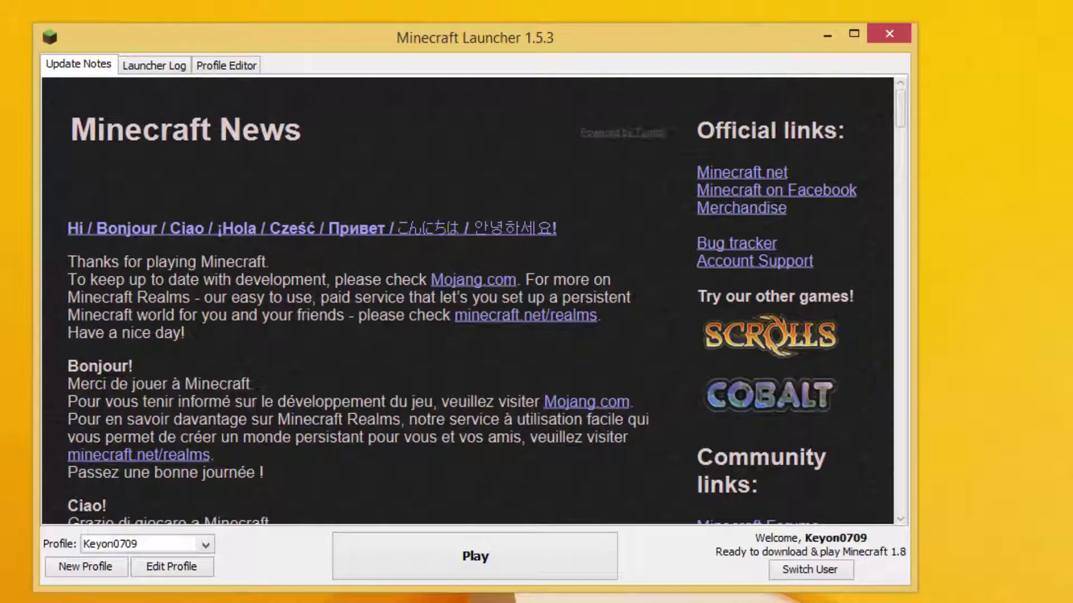
left_click(488, 554)
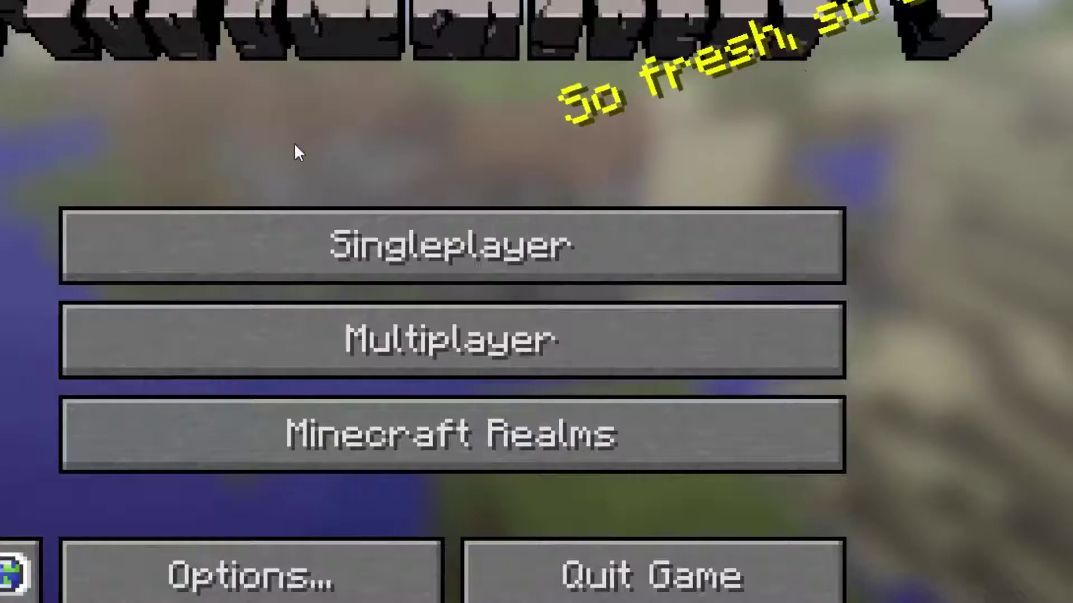
left_click(219, 589)
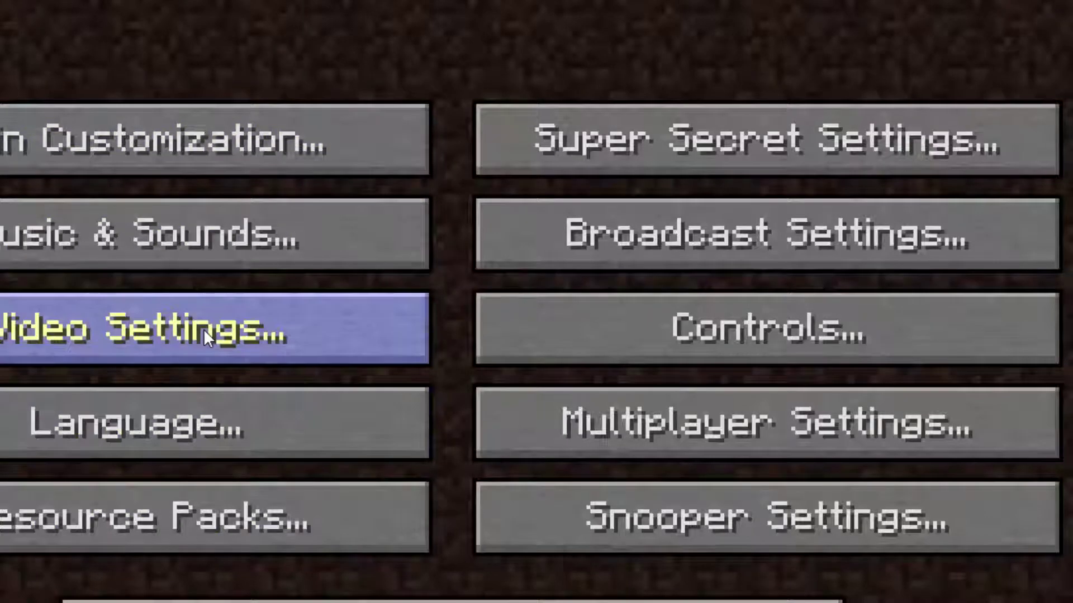
left_click(204, 330)
scroll(212, 391, "down", 1)
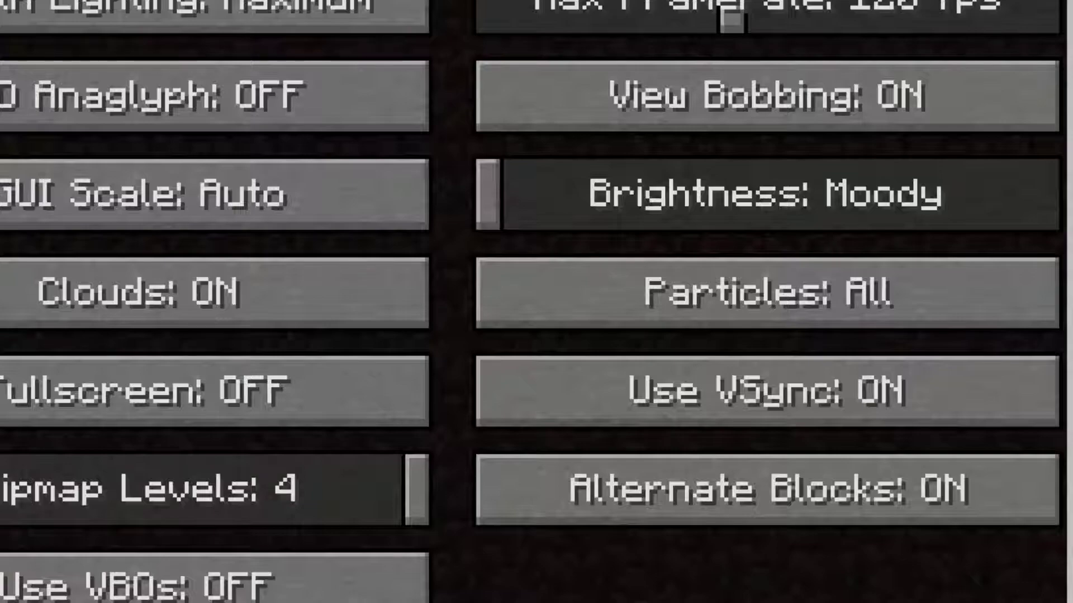
scroll(536, 302, "up", 1)
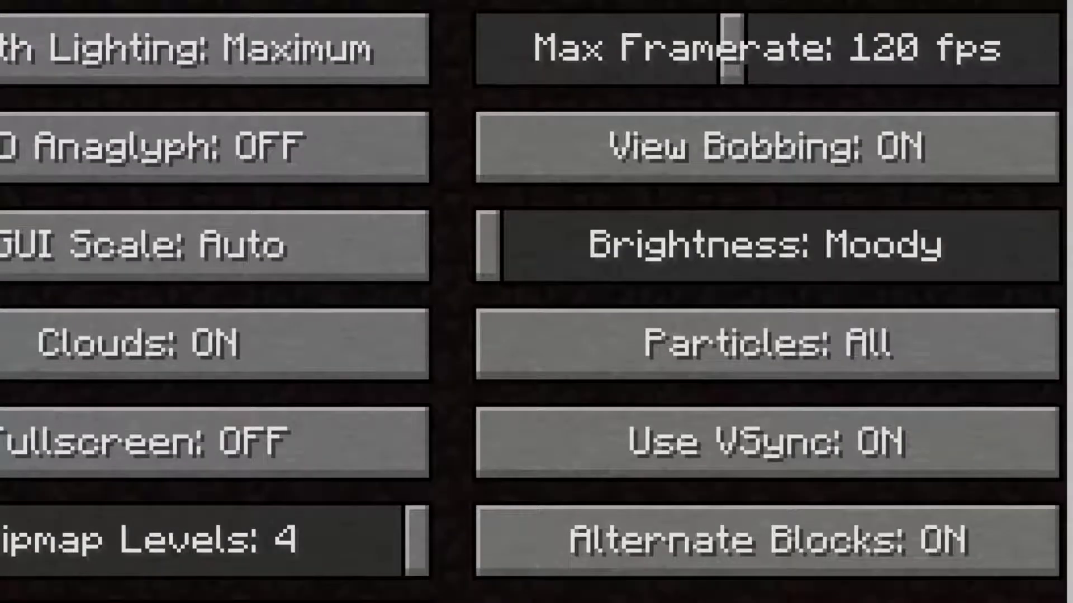
key("Escape")
key("Escape")
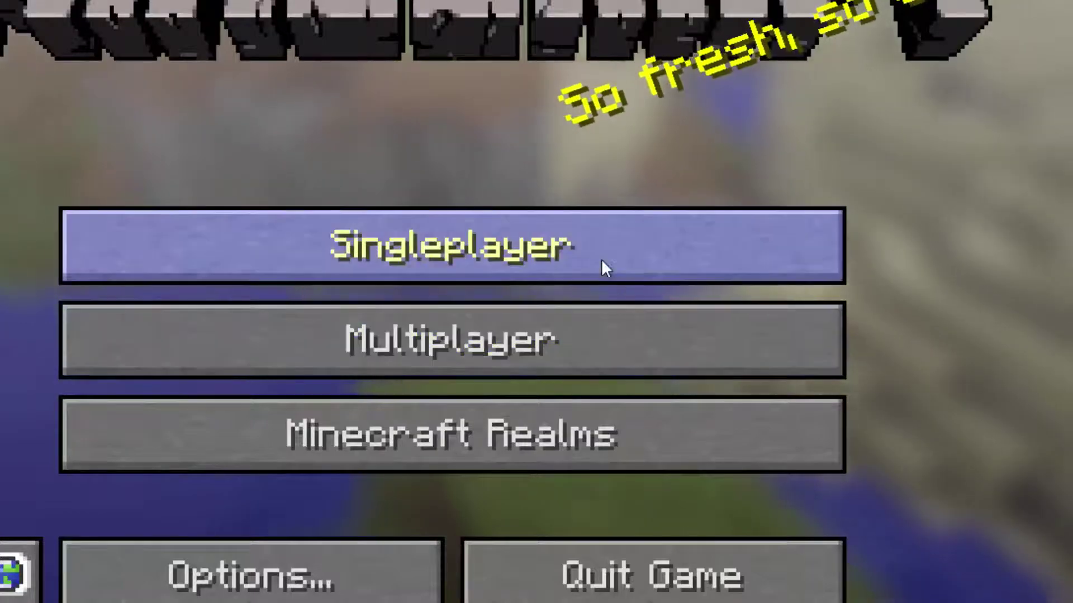
- From Singleplayer, create a new world named 'Tutorial'
left_click(601, 260)
key("Escape")
left_click(613, 240)
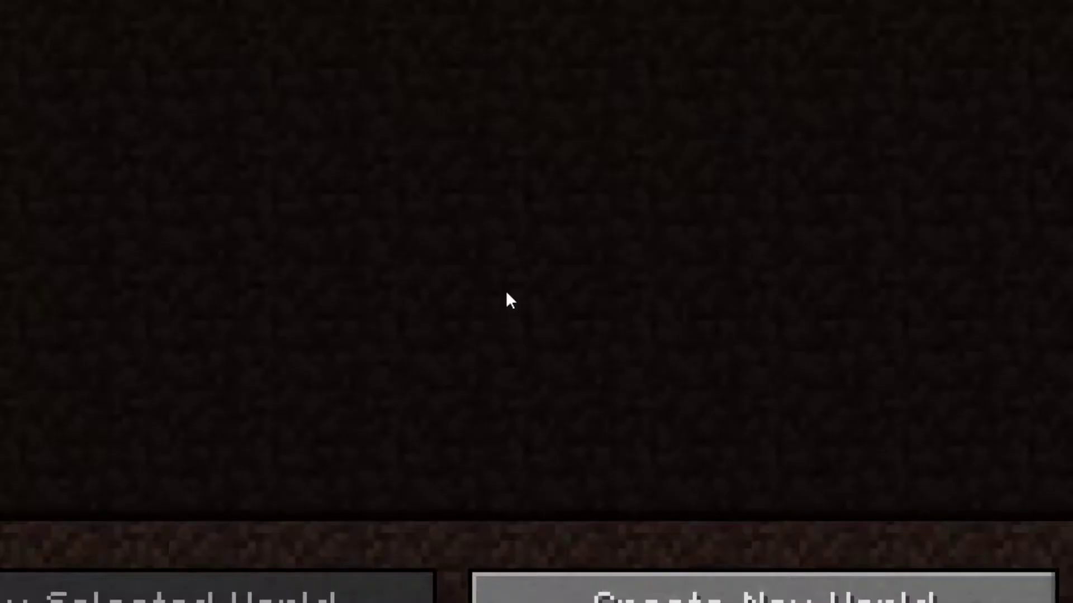
left_click(497, 591)
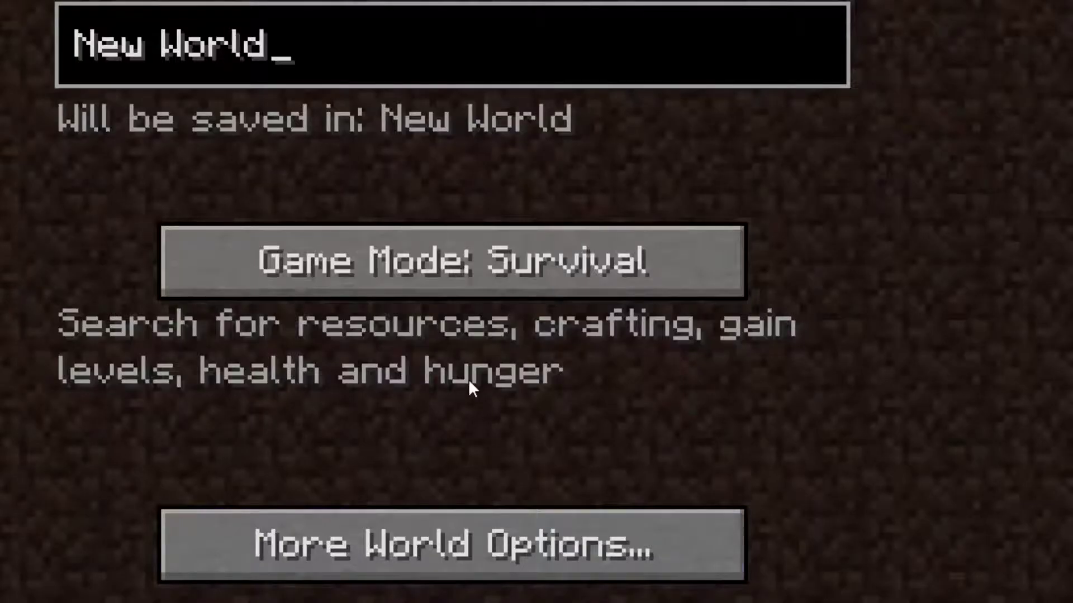
key("BackSpace")
key("BackSpace")
key("BackSpace")
key("BackSpace")
key("BackSpace")
key("BackSpace")
key("BackSpace")
key("BackSpace")
key("BackSpace")
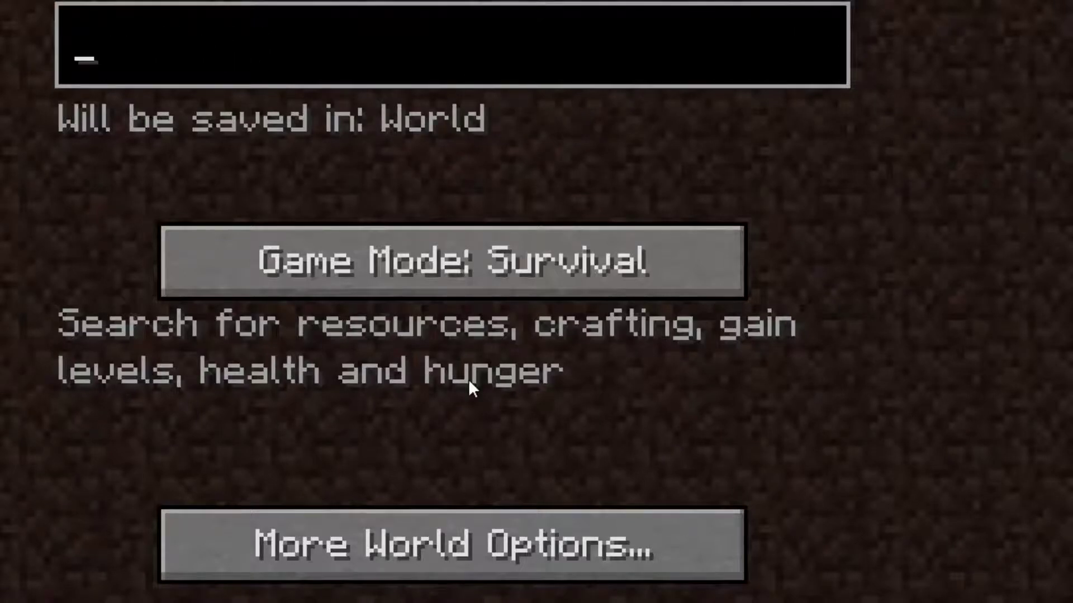
type("Tutorial")
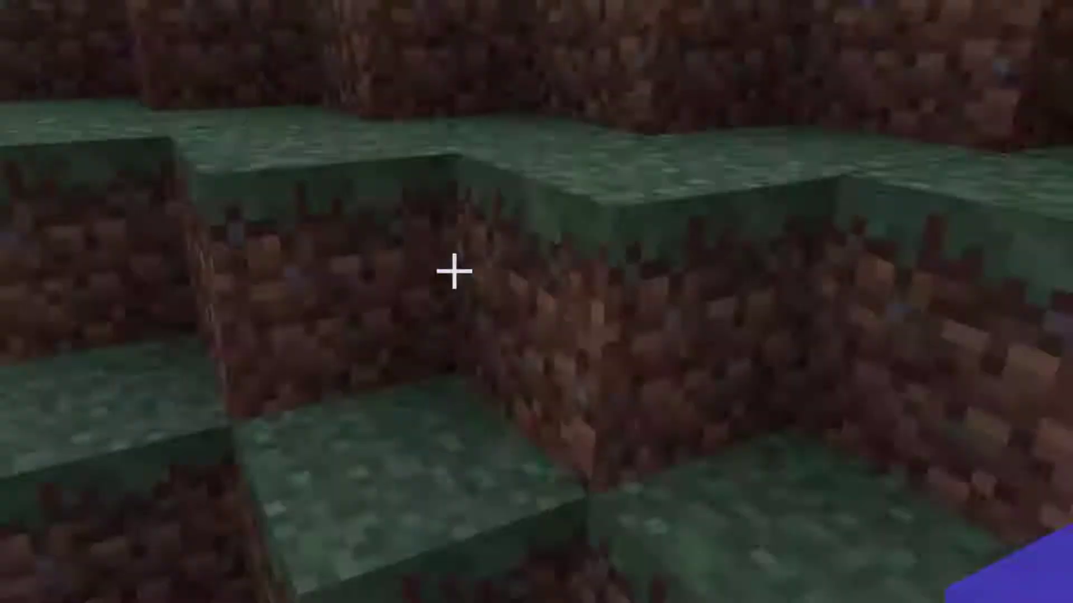
- Walk up the dirt steps, over the leaves to the riverbank sand, and onto flat grass
key("w")
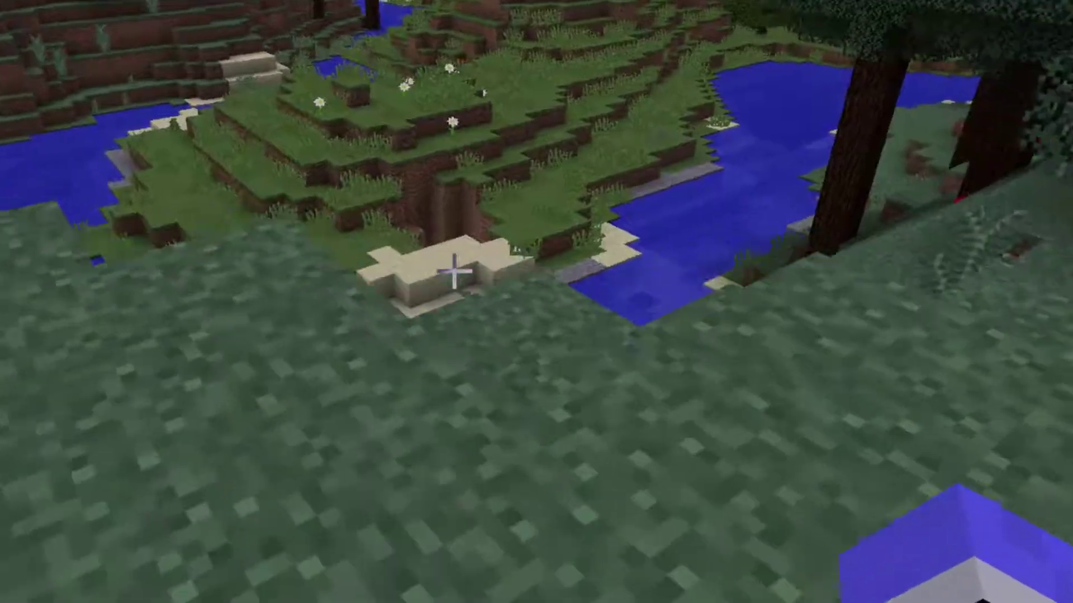
key("w")
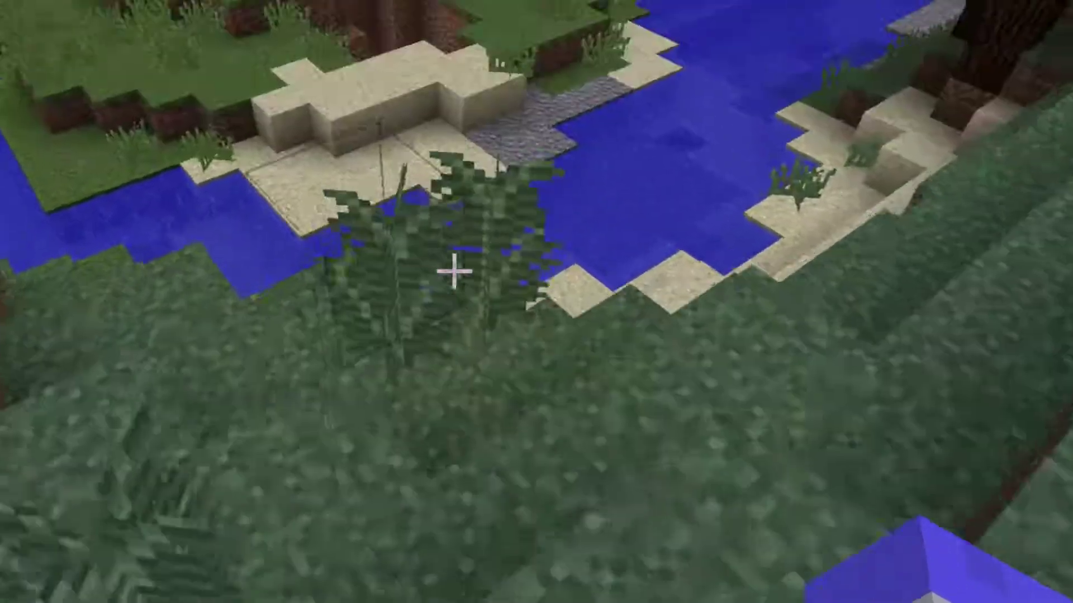
key("w")
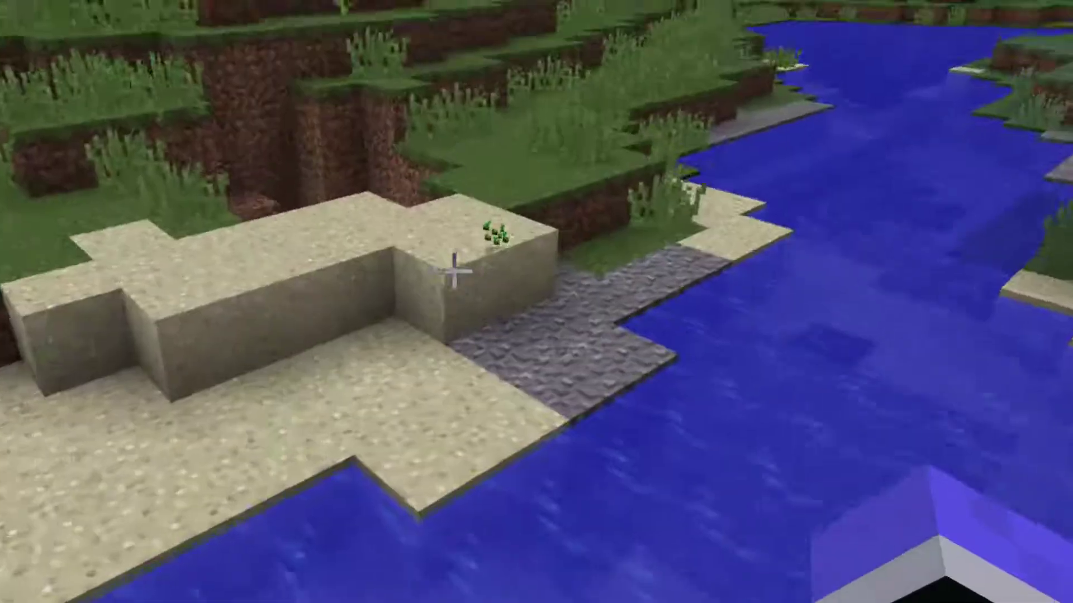
key("w")
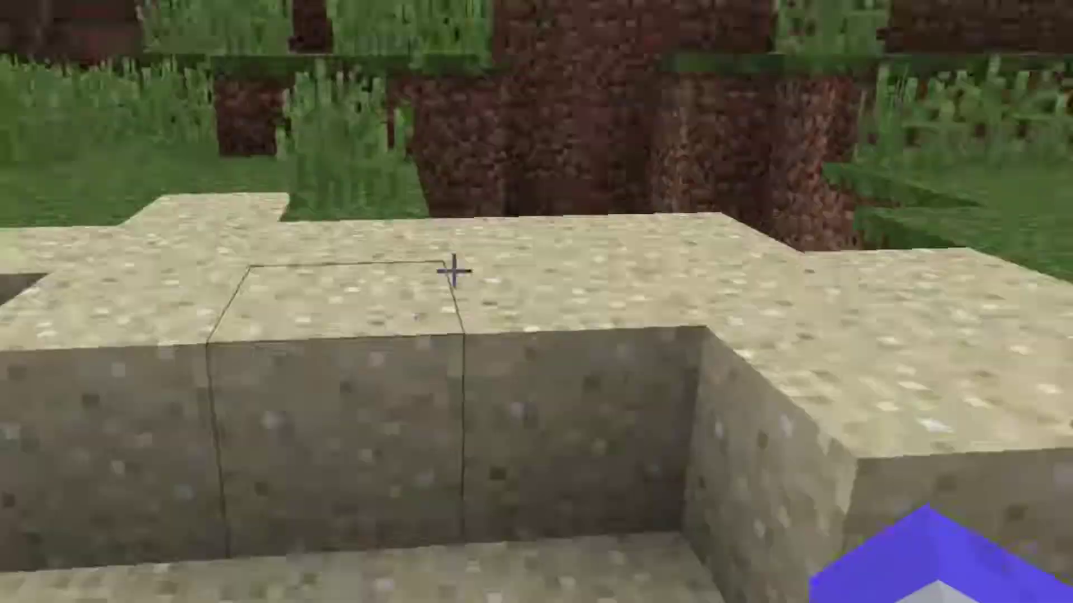
key("w")
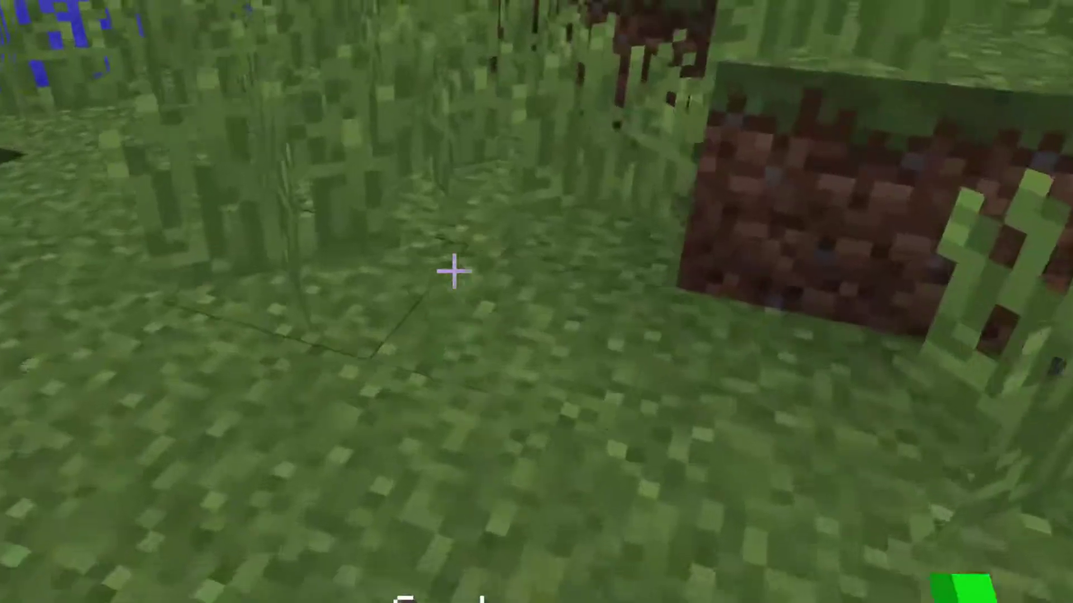
key("w")
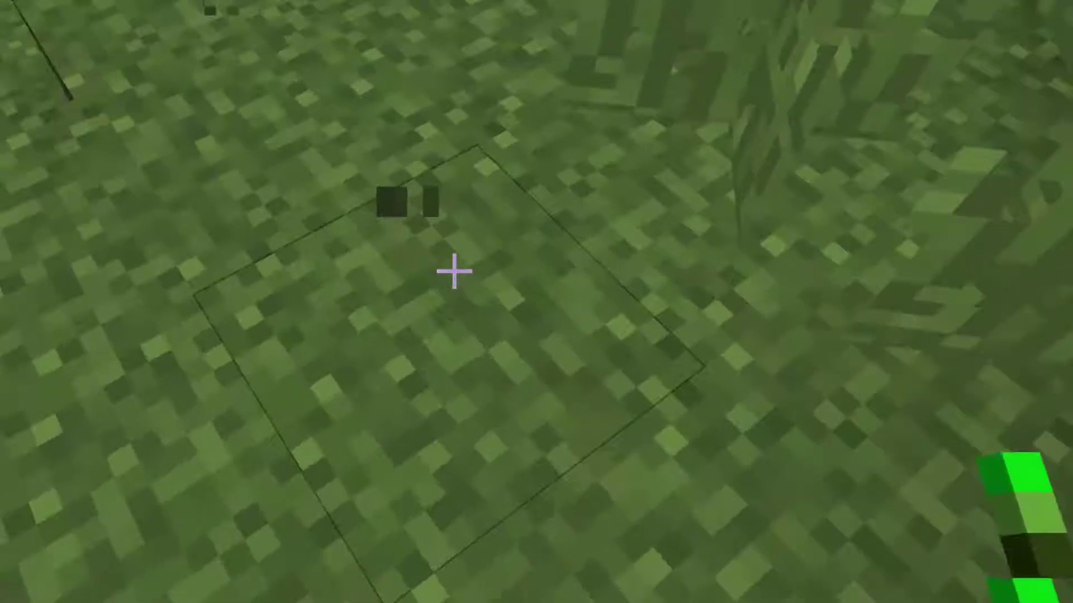